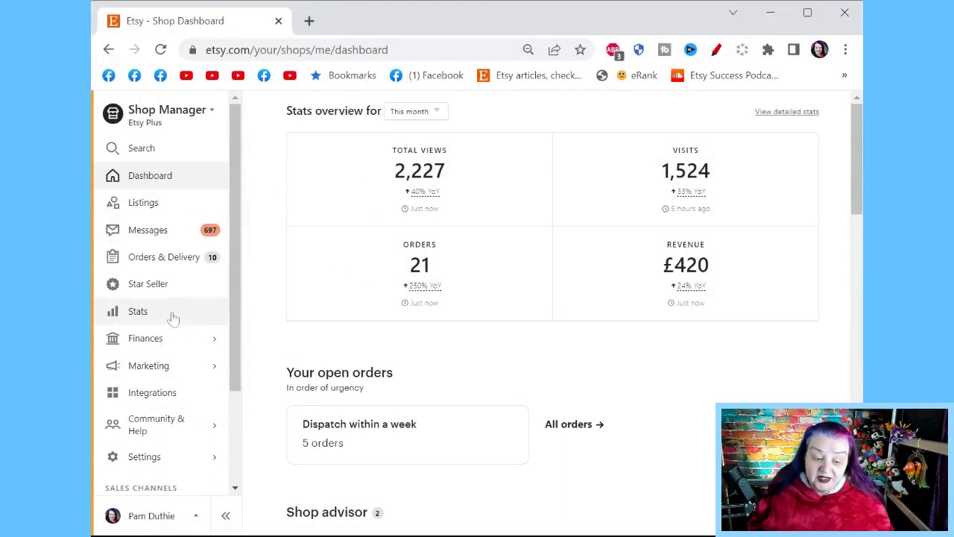
Open the shop's Search analytics page from the marketing section
{"action": "left_click", "coordinate": [176, 372]}
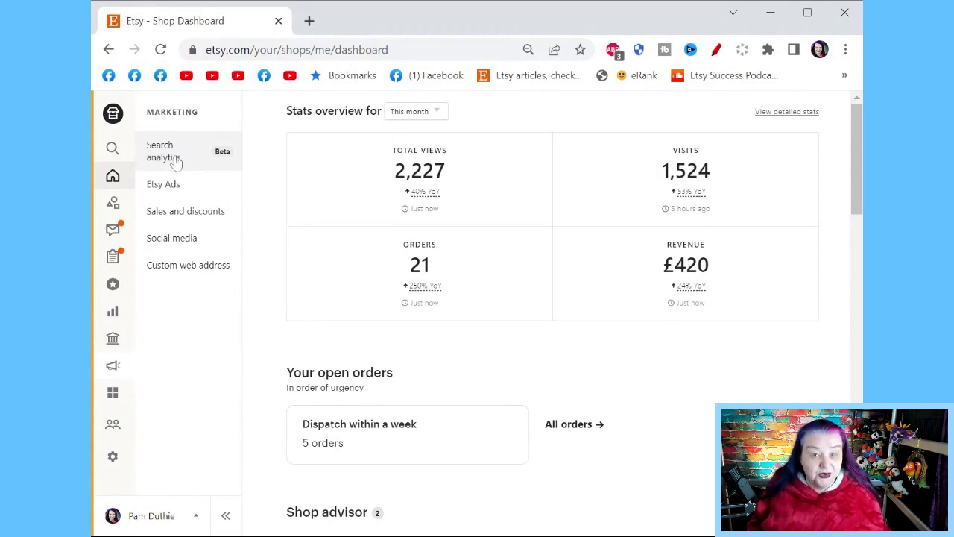
{"action": "left_click", "coordinate": [174, 156]}
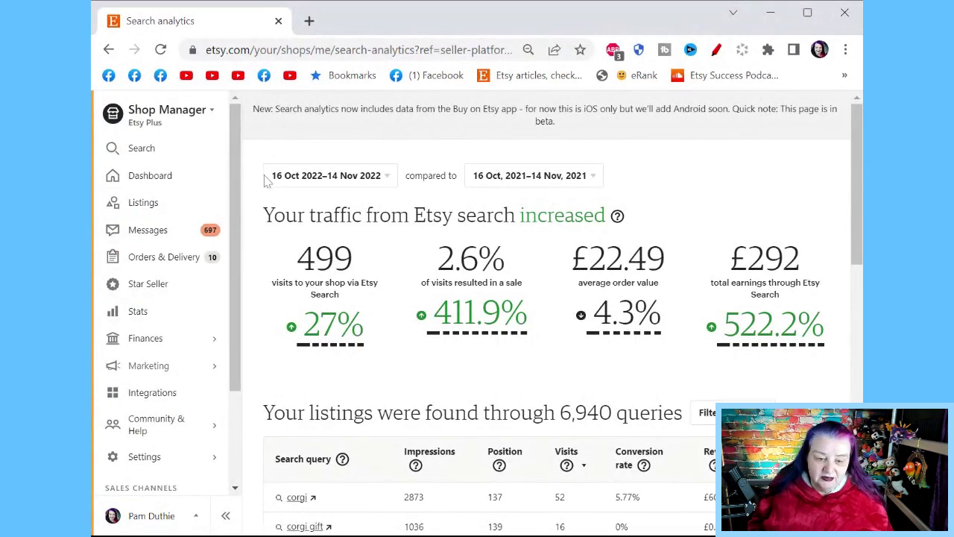
{"action": "left_click", "coordinate": [171, 368]}
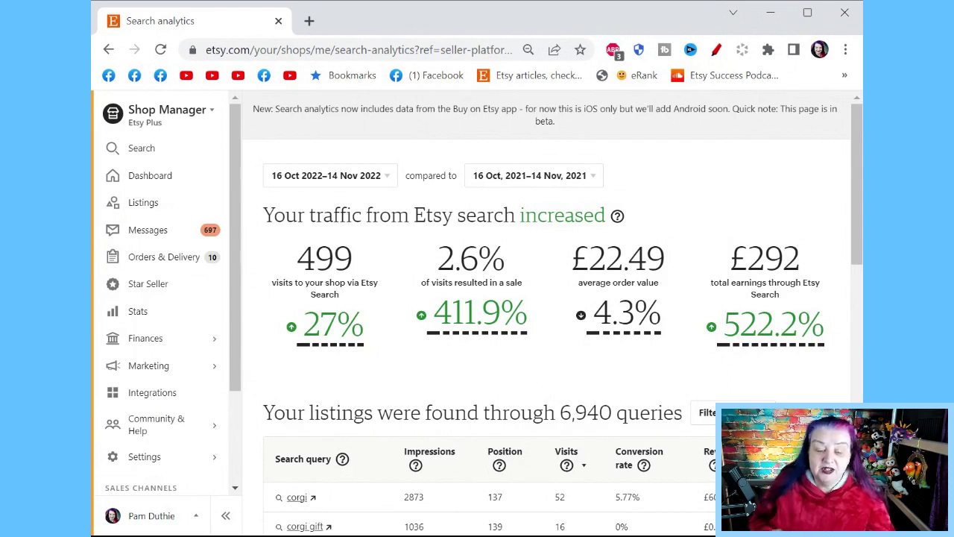
Examine the Etsy search traffic summary: visits, share resulting in a sale, average order value, total earnings and their year-over-year changes
{"action": "mouse_move", "coordinate": [330, 335]}
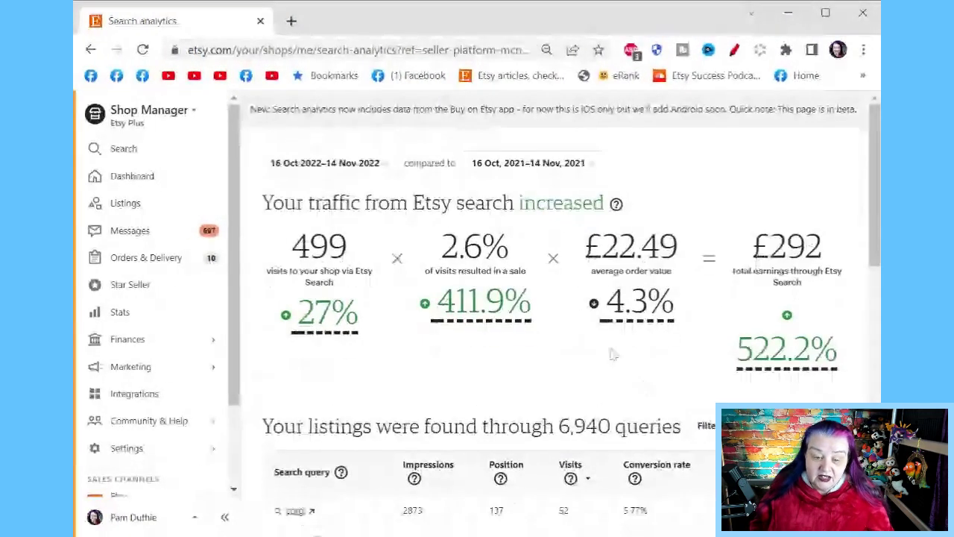
{"action": "mouse_move", "coordinate": [504, 325]}
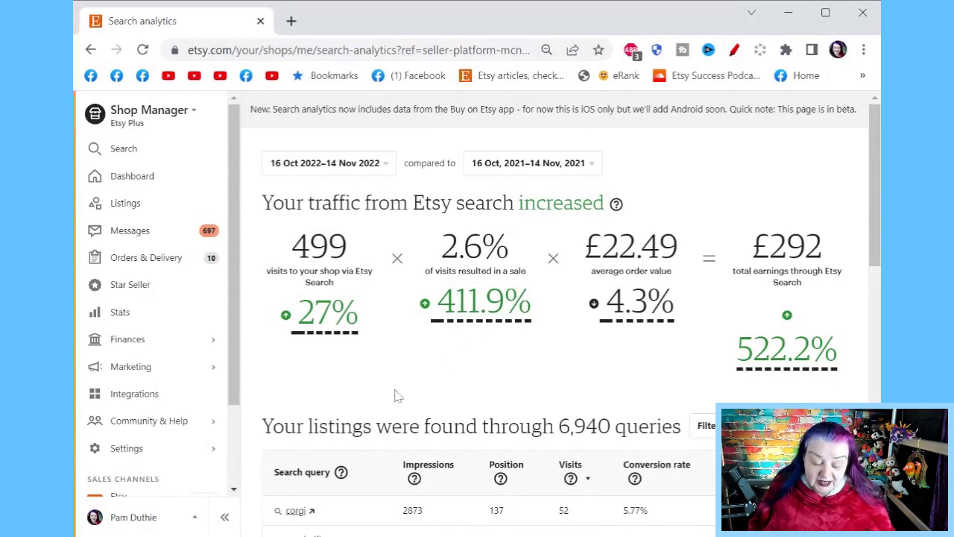
{"action": "mouse_move", "coordinate": [305, 295]}
{"action": "mouse_move", "coordinate": [296, 277]}
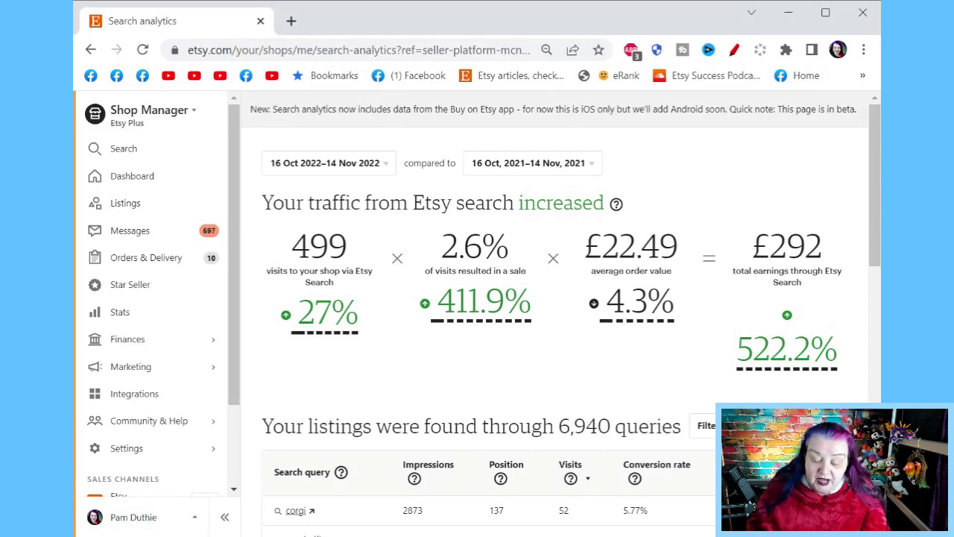
{"action": "mouse_move", "coordinate": [596, 277]}
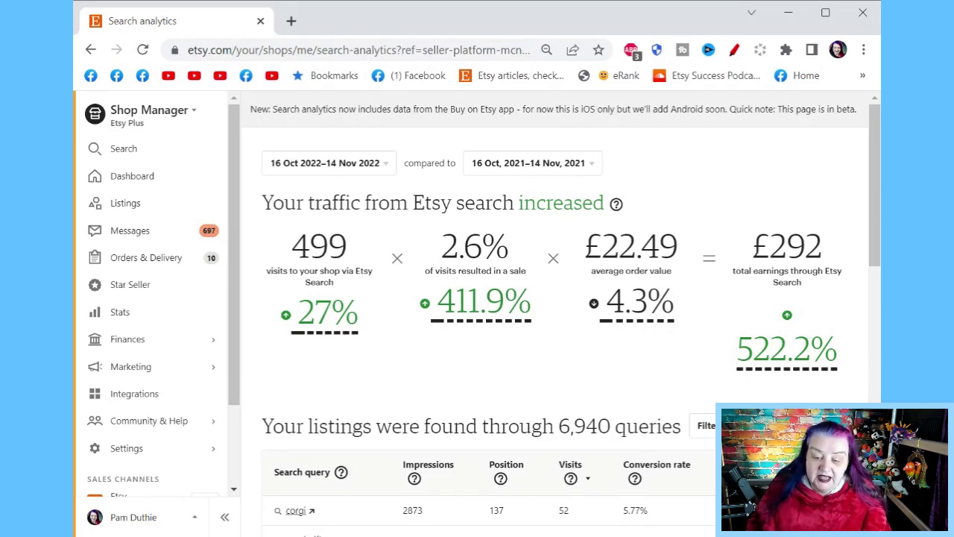
{"action": "mouse_move", "coordinate": [781, 291]}
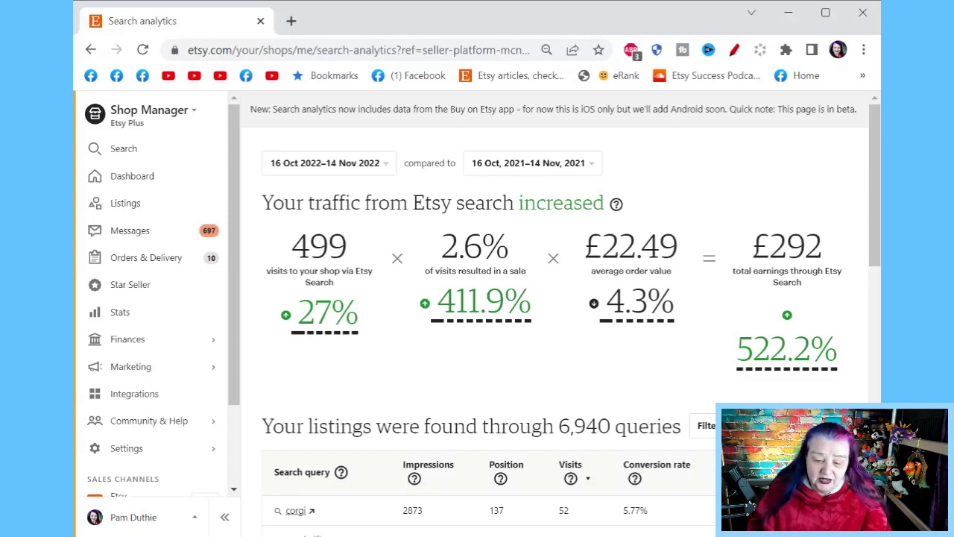
{"action": "mouse_move", "coordinate": [328, 332]}
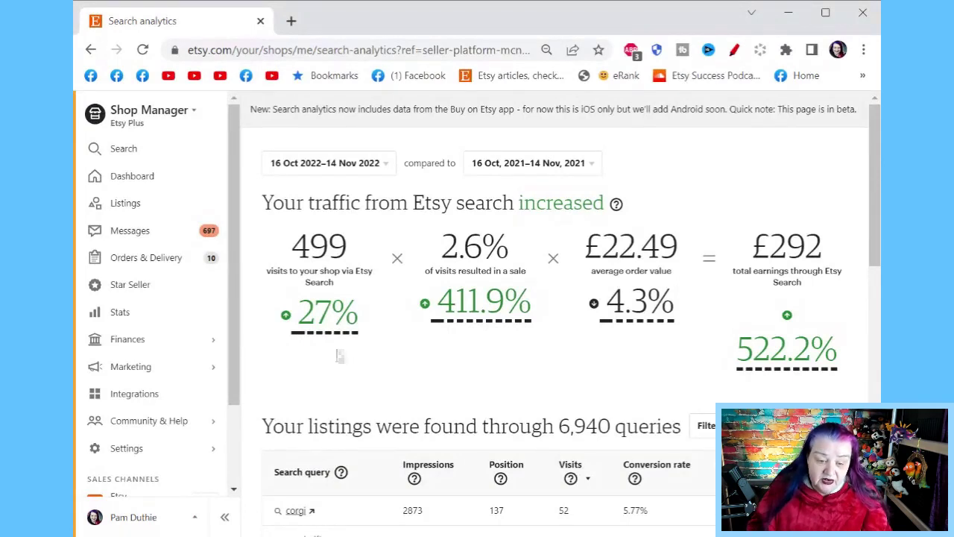
{"action": "mouse_move", "coordinate": [277, 324]}
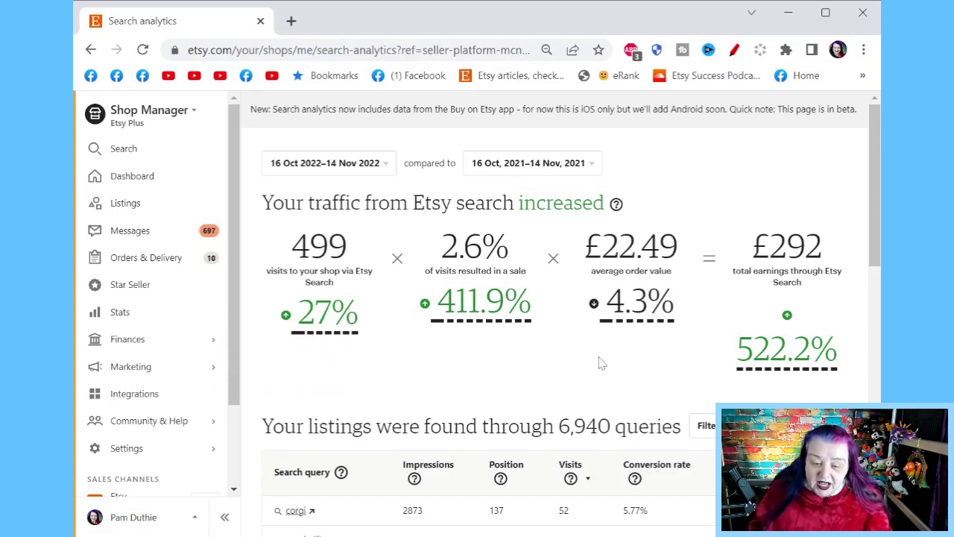
{"action": "mouse_move", "coordinate": [596, 312]}
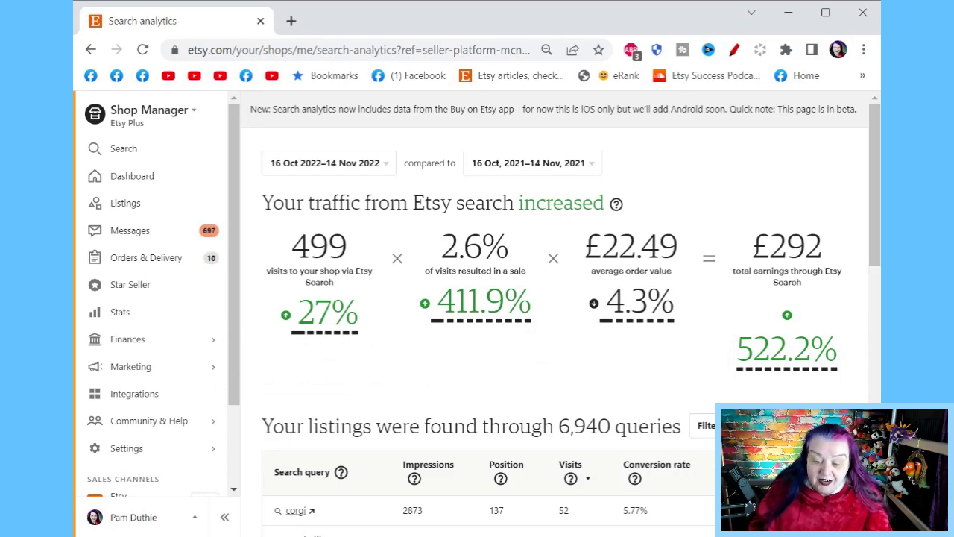
{"action": "mouse_move", "coordinate": [773, 372]}
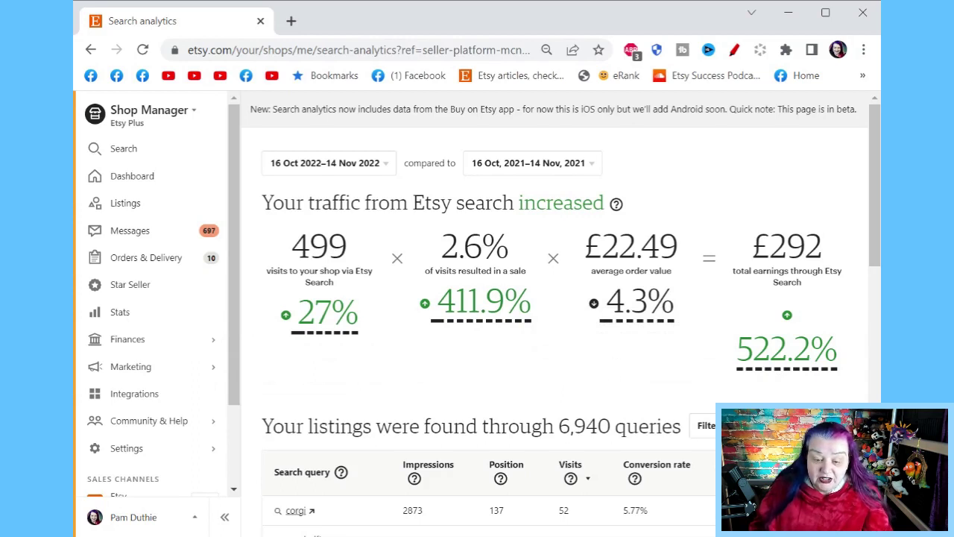
Review the search query table and add the Visits per impression column to it
{"action": "scroll", "coordinate": [611, 349], "scroll_direction": "down", "scroll_amount": 3}
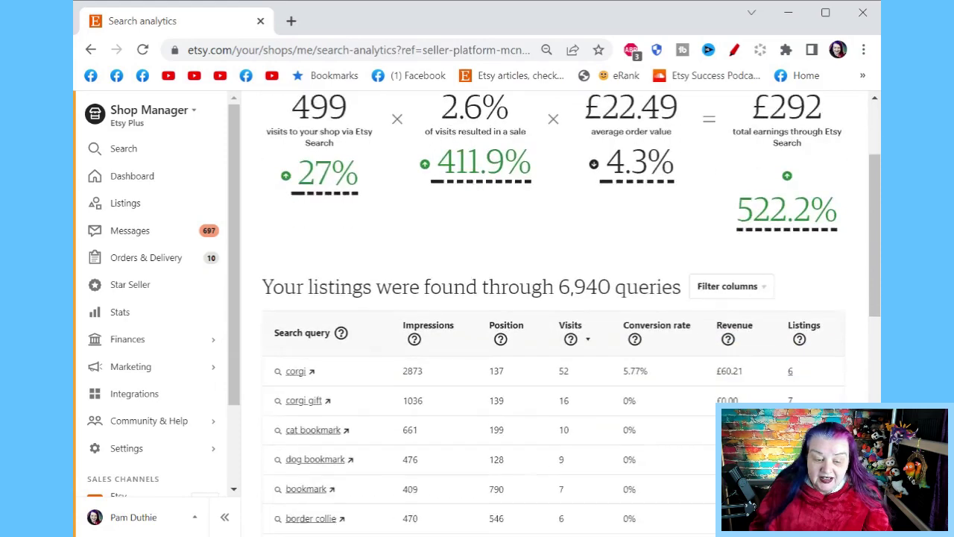
{"action": "scroll", "coordinate": [611, 350], "scroll_direction": "down", "scroll_amount": 1}
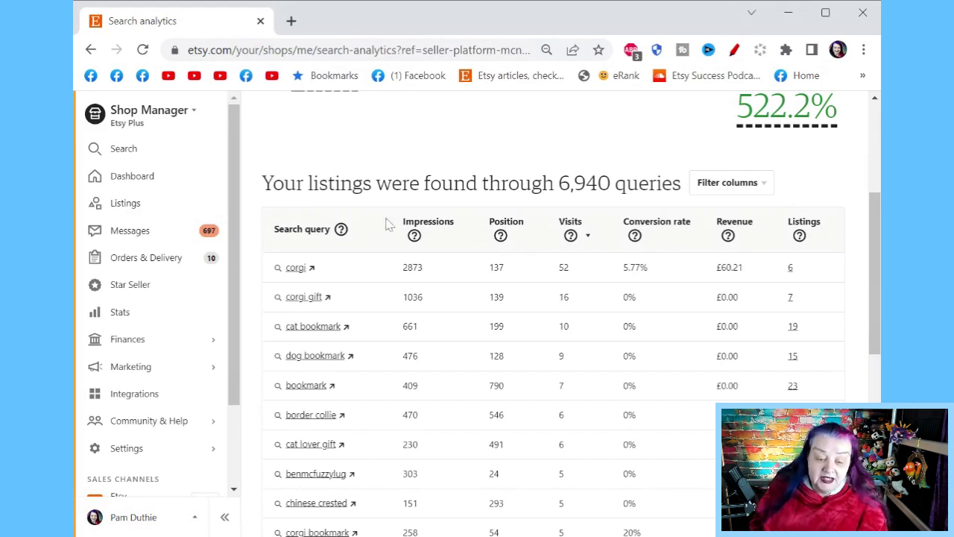
{"action": "mouse_move", "coordinate": [345, 237]}
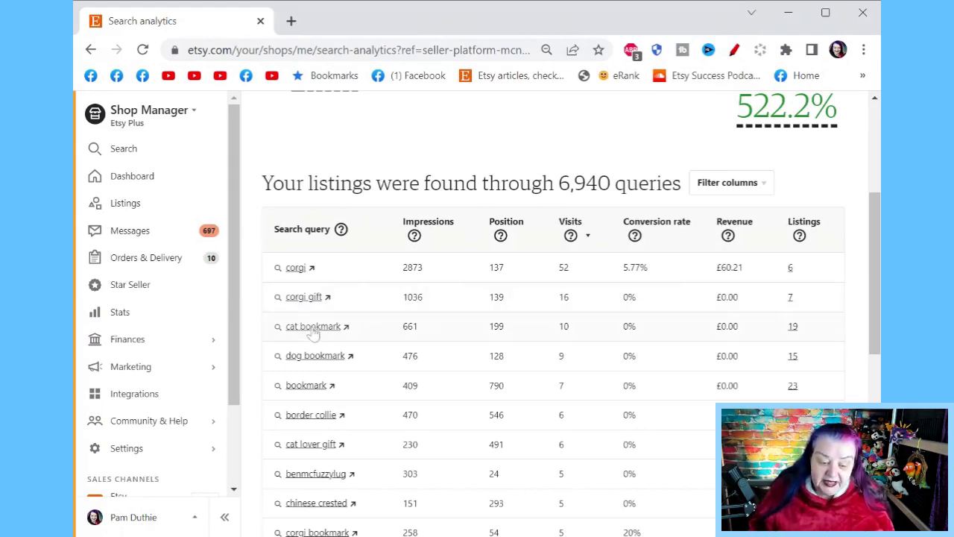
{"action": "scroll", "coordinate": [320, 334], "scroll_direction": "down", "scroll_amount": 2}
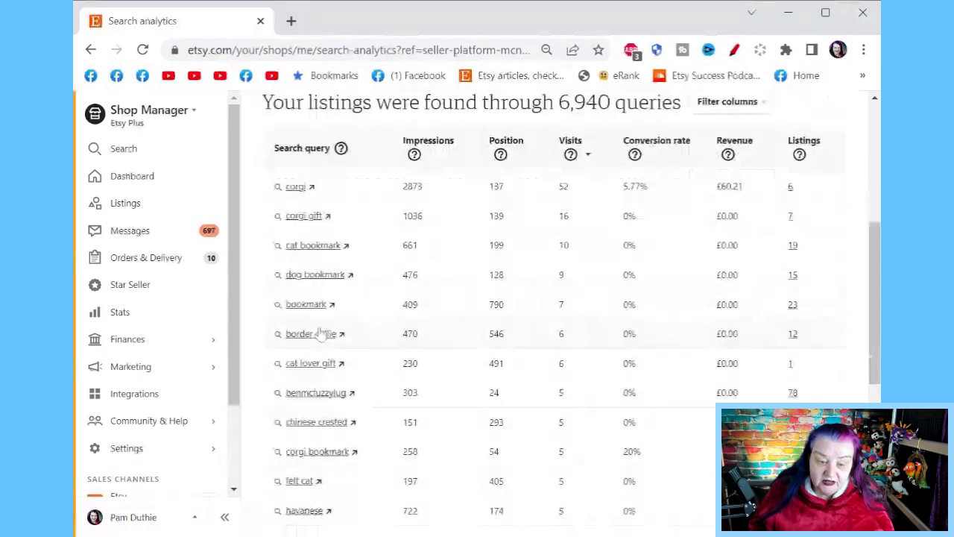
{"action": "scroll", "coordinate": [320, 334], "scroll_direction": "up", "scroll_amount": 2}
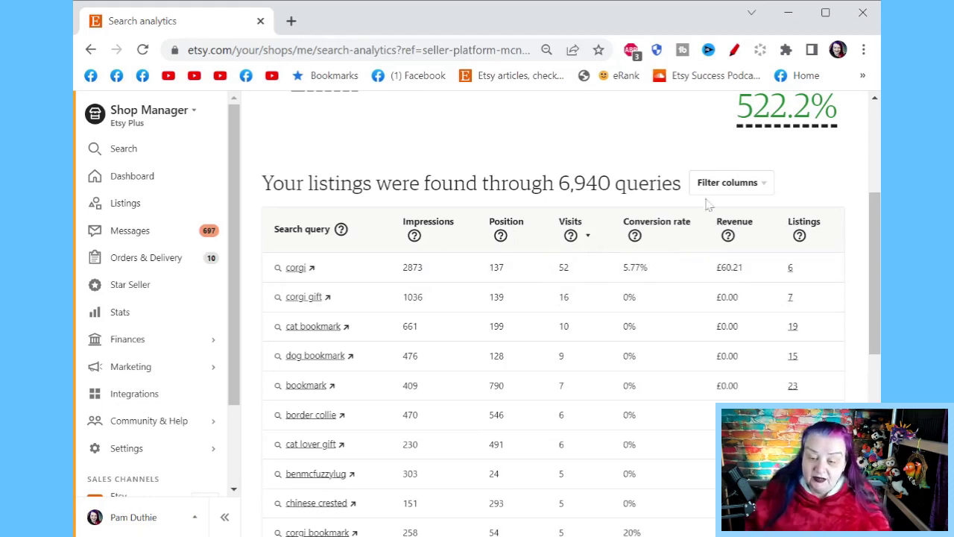
{"action": "left_click", "coordinate": [765, 184]}
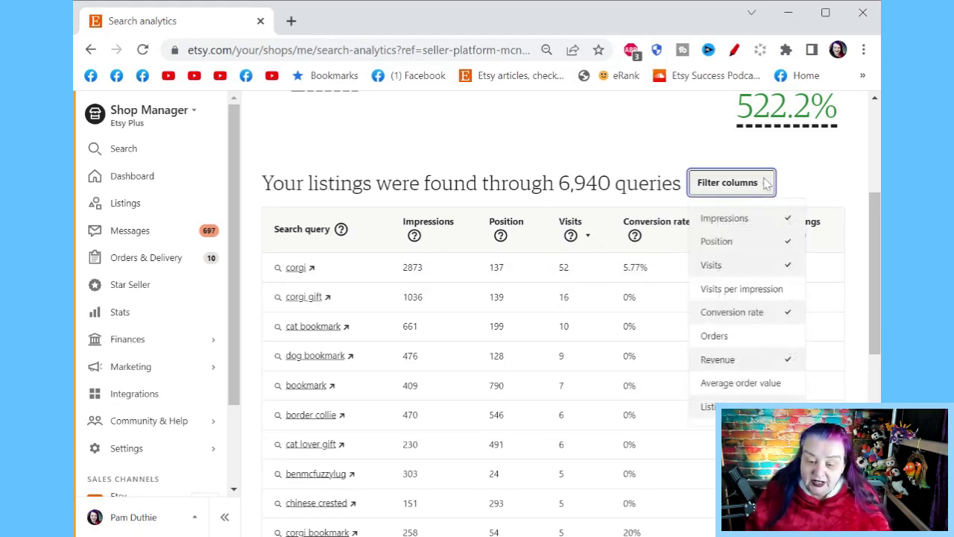
{"action": "left_click", "coordinate": [754, 293]}
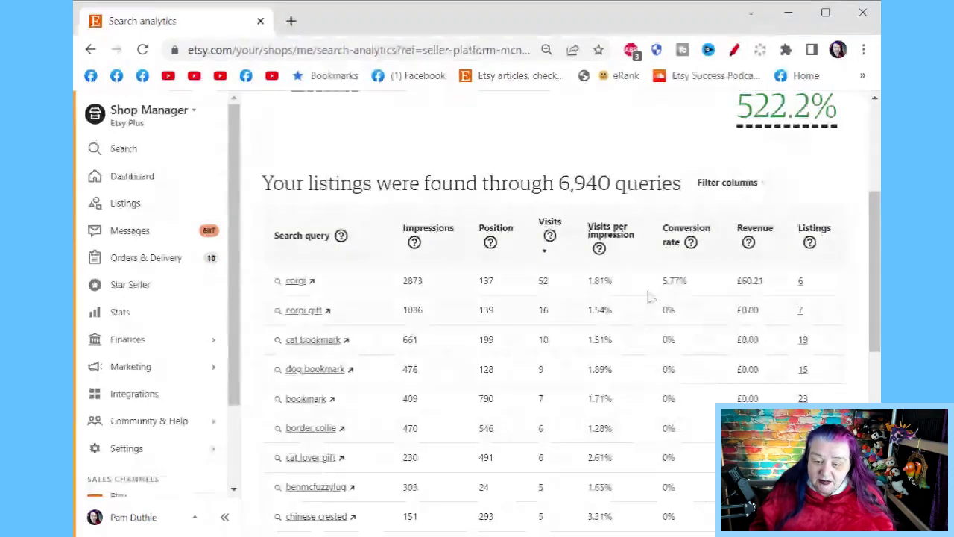
Sort the search query table by conversion rate and review the best-converting queries
{"action": "left_click", "coordinate": [681, 236]}
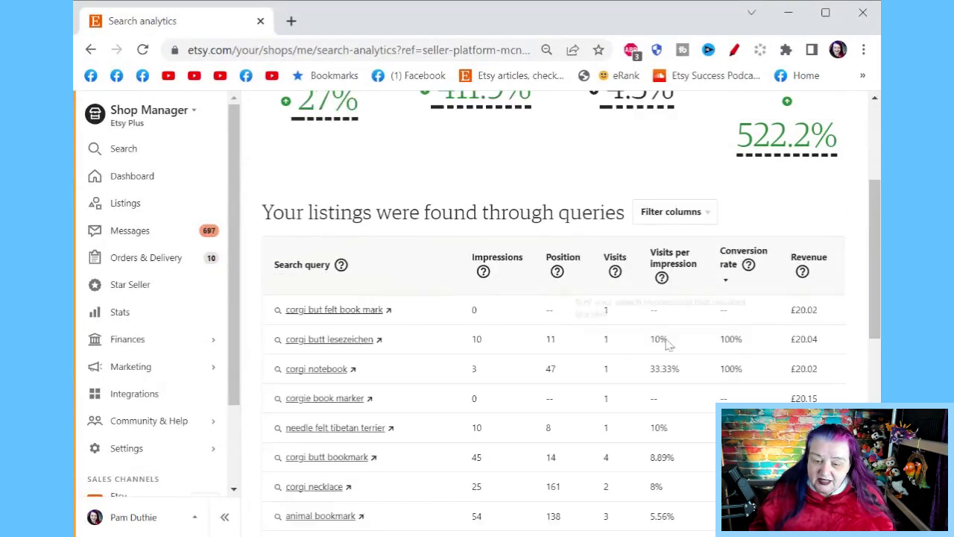
{"action": "scroll", "coordinate": [656, 412], "scroll_direction": "up", "scroll_amount": 1}
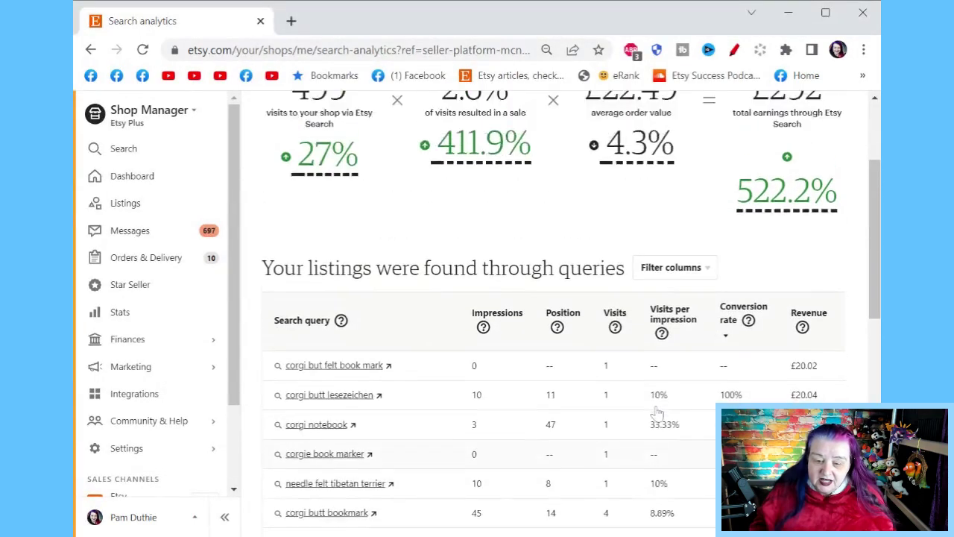
{"action": "scroll", "coordinate": [656, 406], "scroll_direction": "down", "scroll_amount": 2}
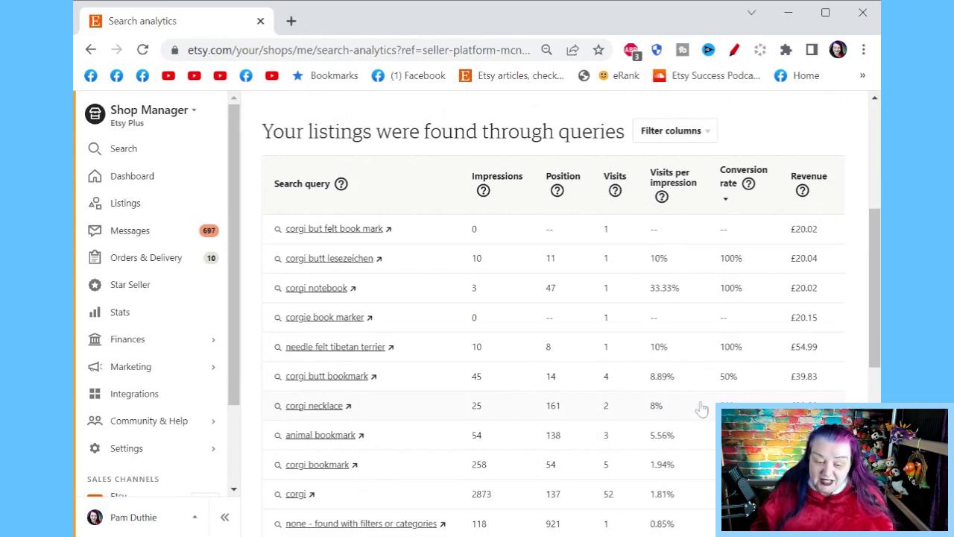
{"action": "scroll", "coordinate": [676, 339], "scroll_direction": "up", "scroll_amount": 2}
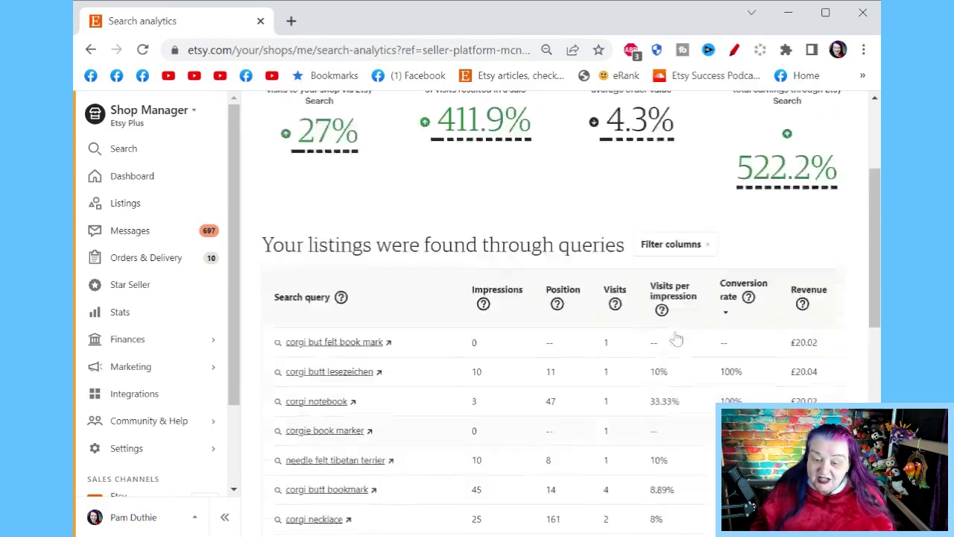
{"action": "scroll", "coordinate": [676, 339], "scroll_direction": "up", "scroll_amount": 1}
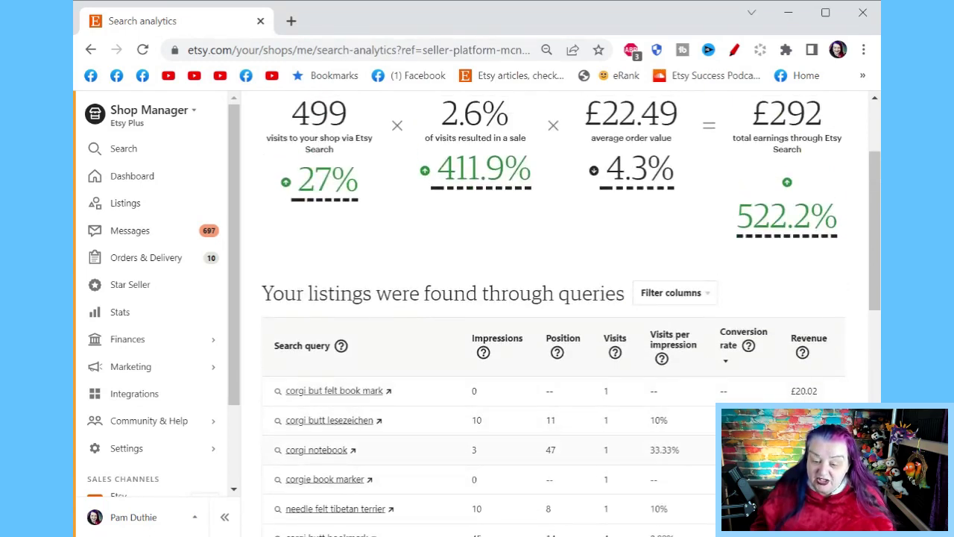
Hide the Visits per impression column in the search query table and check which other columns are available
{"action": "left_click", "coordinate": [707, 298]}
{"action": "left_click", "coordinate": [659, 516]}
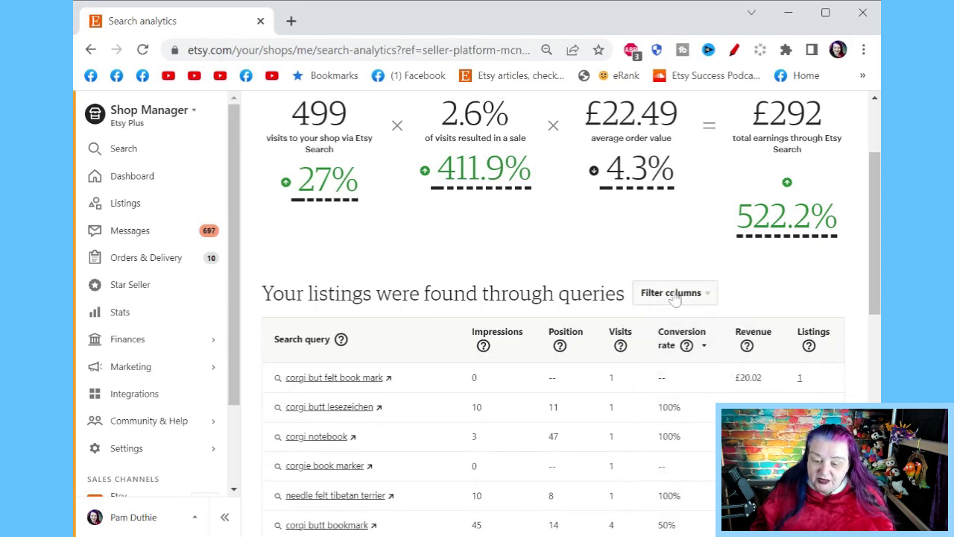
{"action": "scroll", "coordinate": [750, 279], "scroll_direction": "down", "scroll_amount": 1}
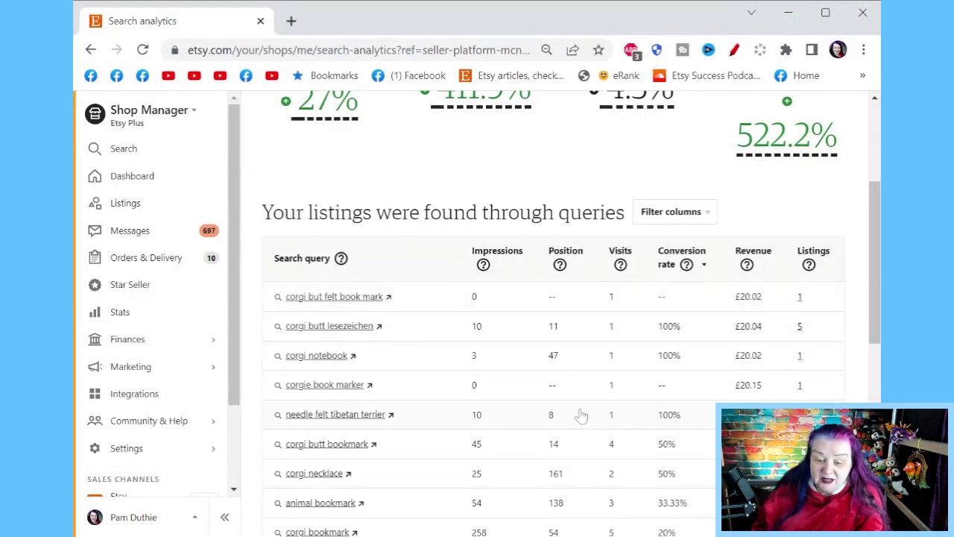
{"action": "left_click", "coordinate": [709, 213]}
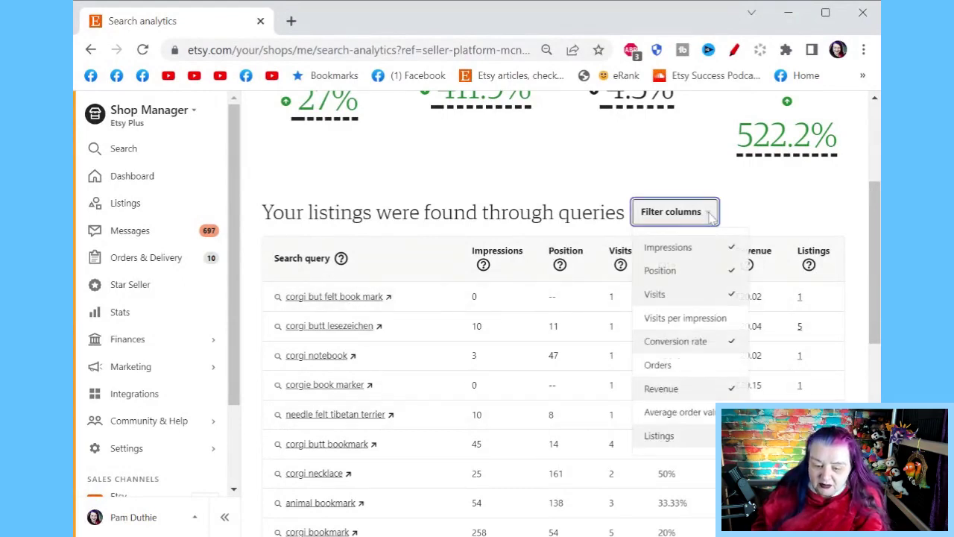
{"action": "left_click", "coordinate": [710, 214]}
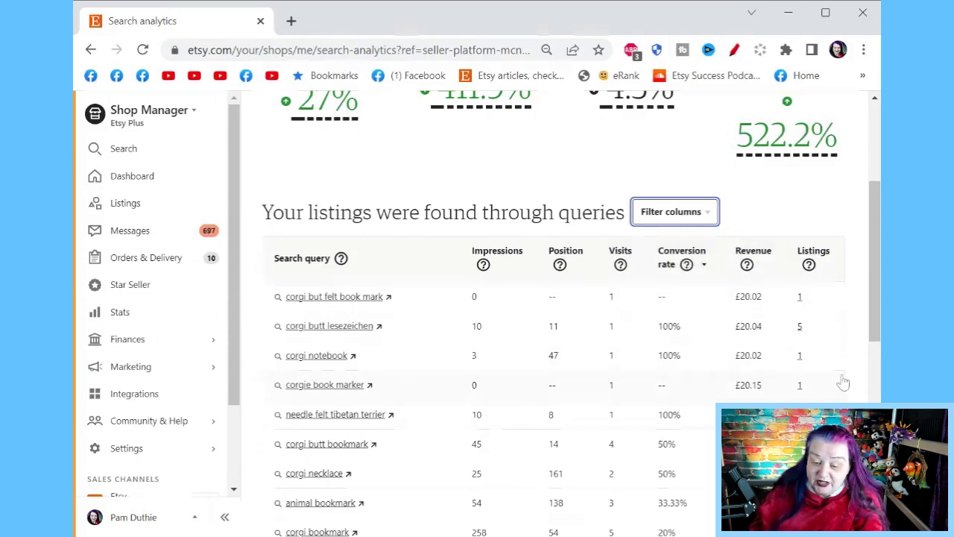
View the listings that appeared for the query "corgi", review each one's metrics and matching title and tags, and close the list
{"action": "scroll", "coordinate": [826, 382], "scroll_direction": "down", "scroll_amount": 1}
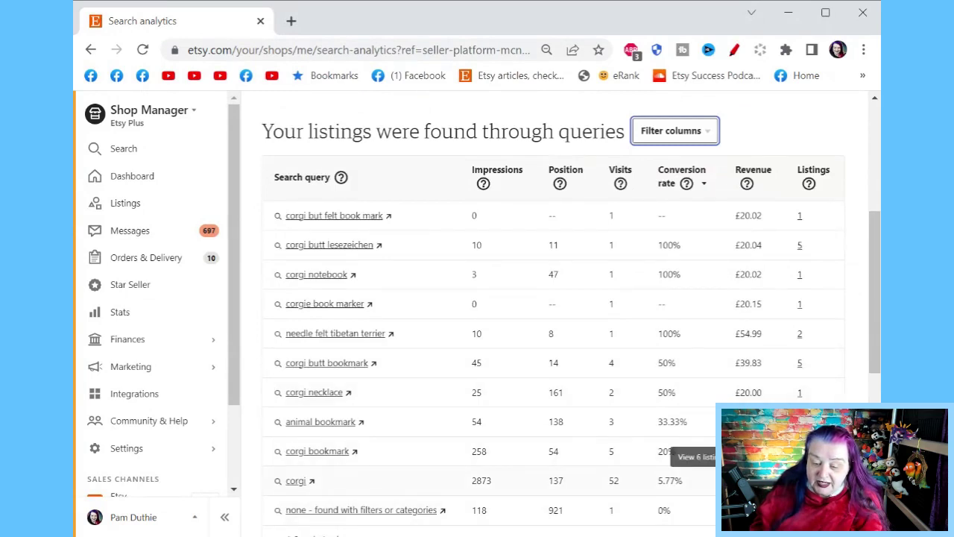
{"action": "left_click", "coordinate": [799, 480]}
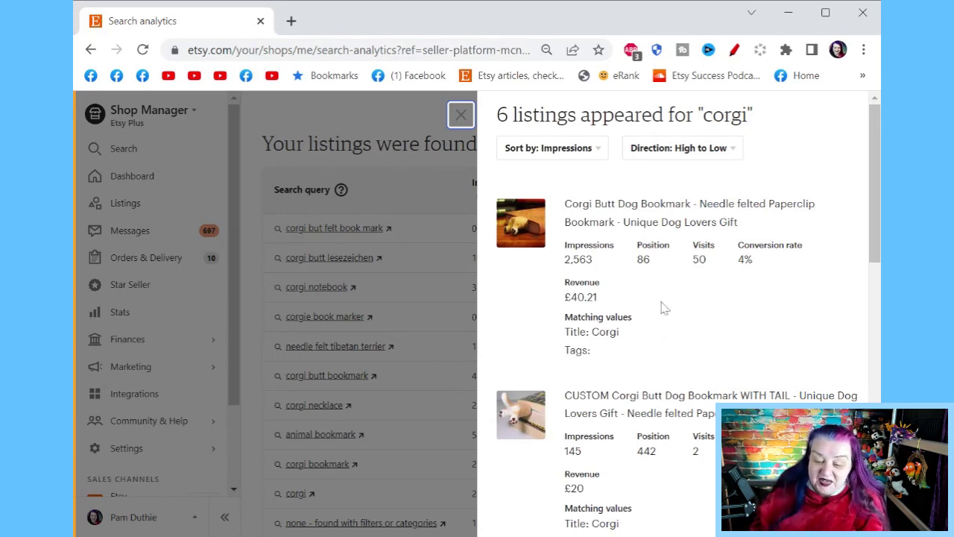
{"action": "scroll", "coordinate": [664, 307], "scroll_direction": "down", "scroll_amount": 3}
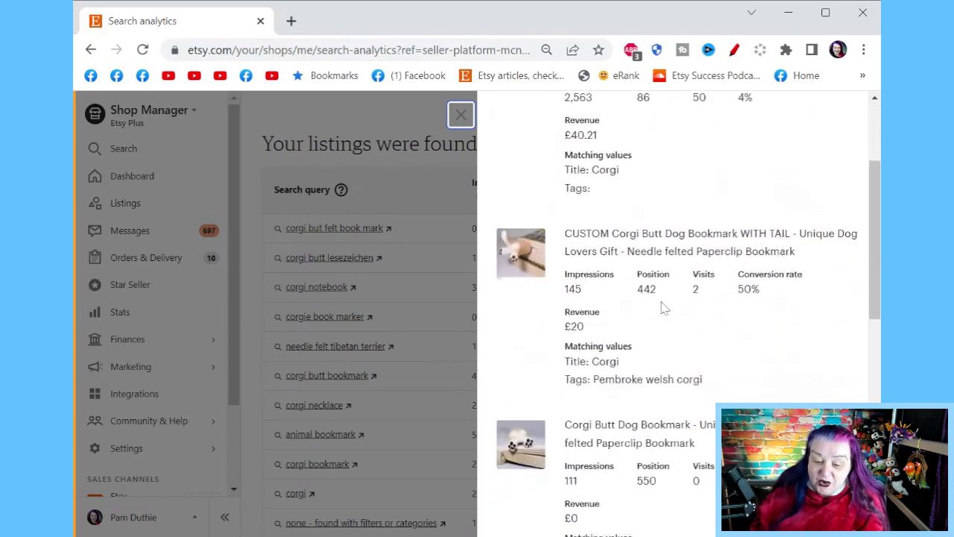
{"action": "scroll", "coordinate": [664, 308], "scroll_direction": "up", "scroll_amount": 3}
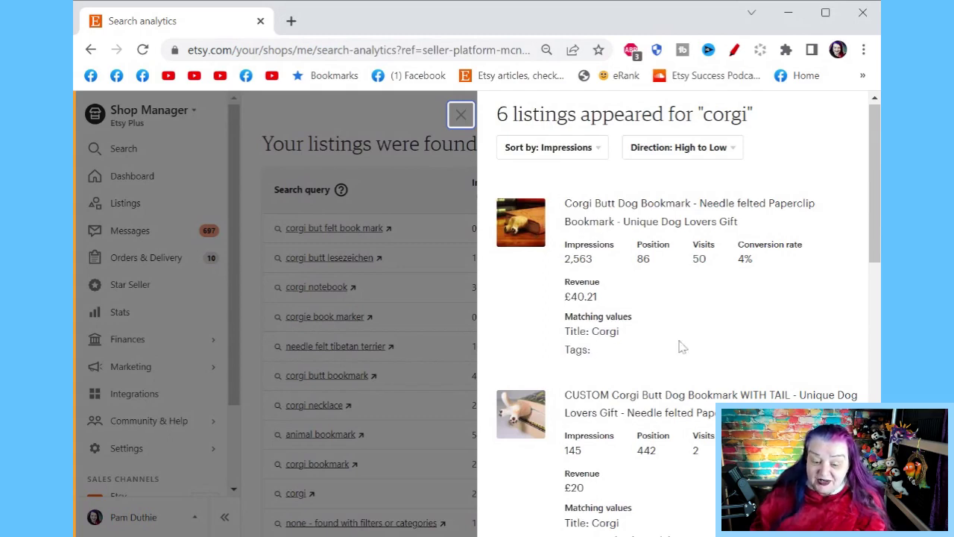
{"action": "scroll", "coordinate": [707, 325], "scroll_direction": "down", "scroll_amount": 1}
{"action": "scroll", "coordinate": [706, 326], "scroll_direction": "down", "scroll_amount": 1}
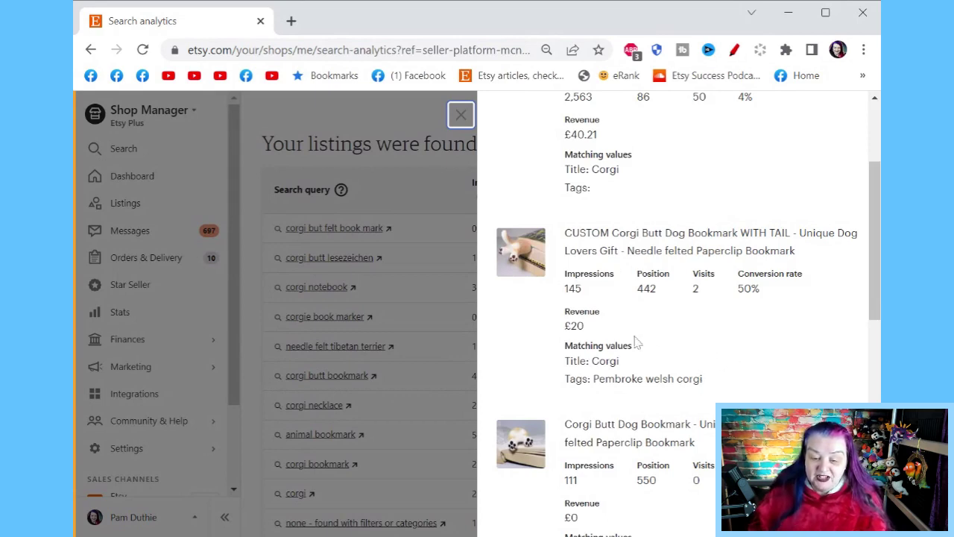
{"action": "scroll", "coordinate": [782, 348], "scroll_direction": "down", "scroll_amount": 2}
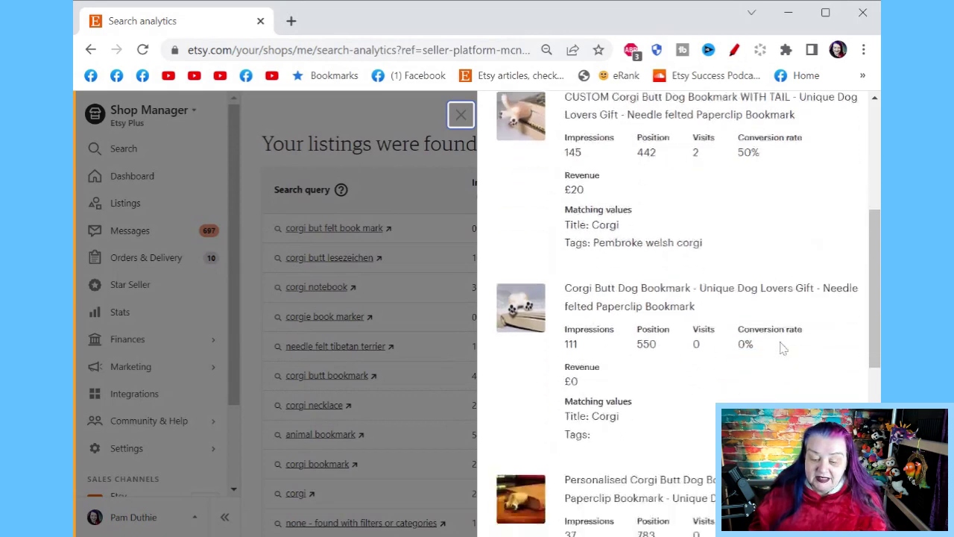
{"action": "scroll", "coordinate": [783, 348], "scroll_direction": "down", "scroll_amount": 1}
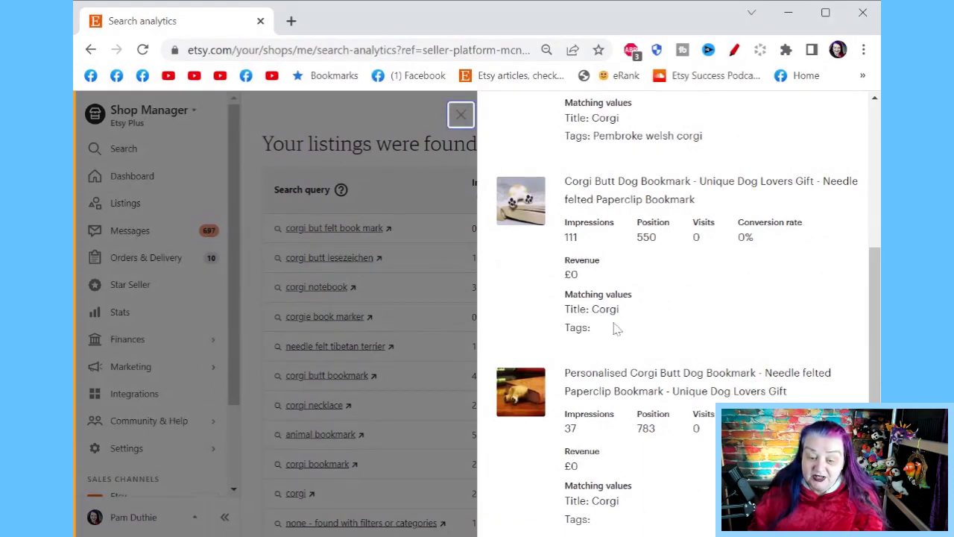
{"action": "scroll", "coordinate": [696, 278], "scroll_direction": "down", "scroll_amount": 3}
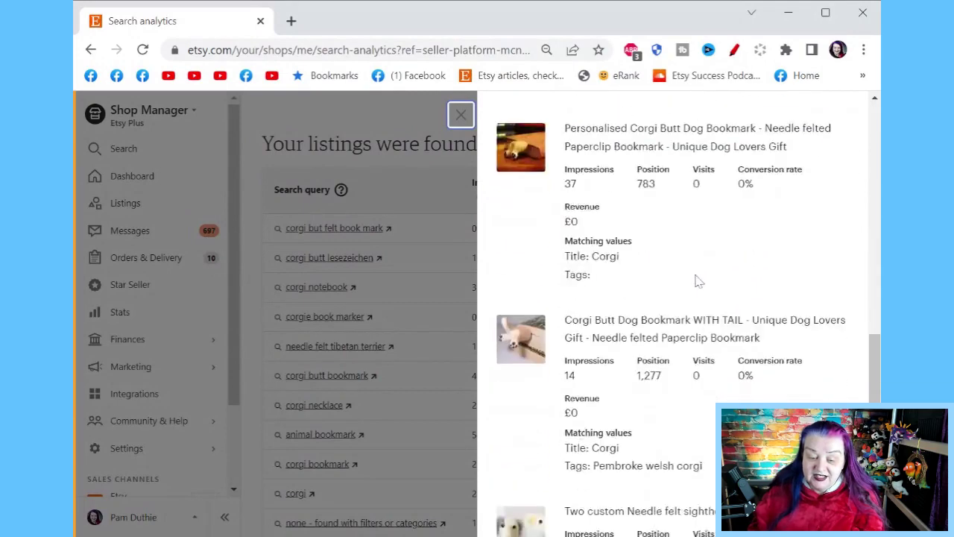
{"action": "scroll", "coordinate": [696, 279], "scroll_direction": "down", "scroll_amount": 1}
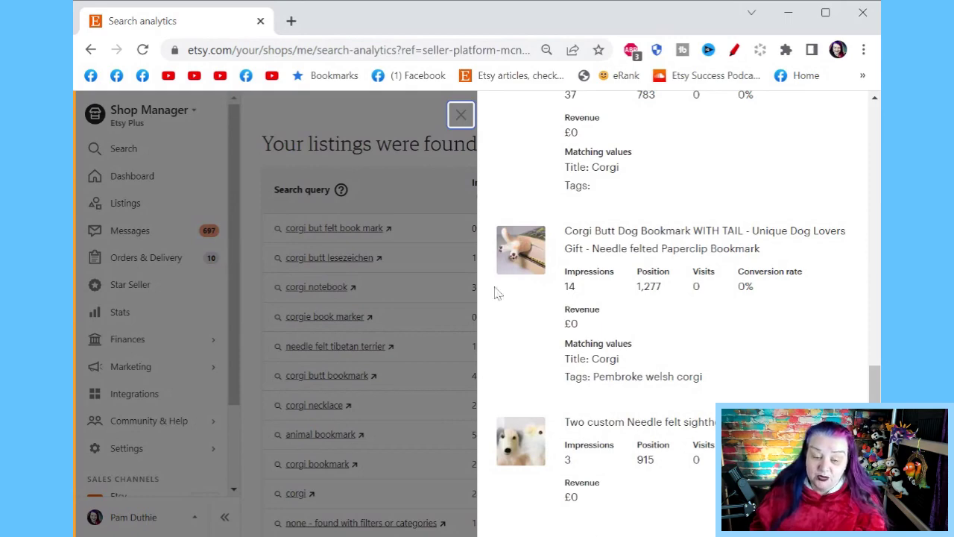
{"action": "left_click", "coordinate": [460, 117]}
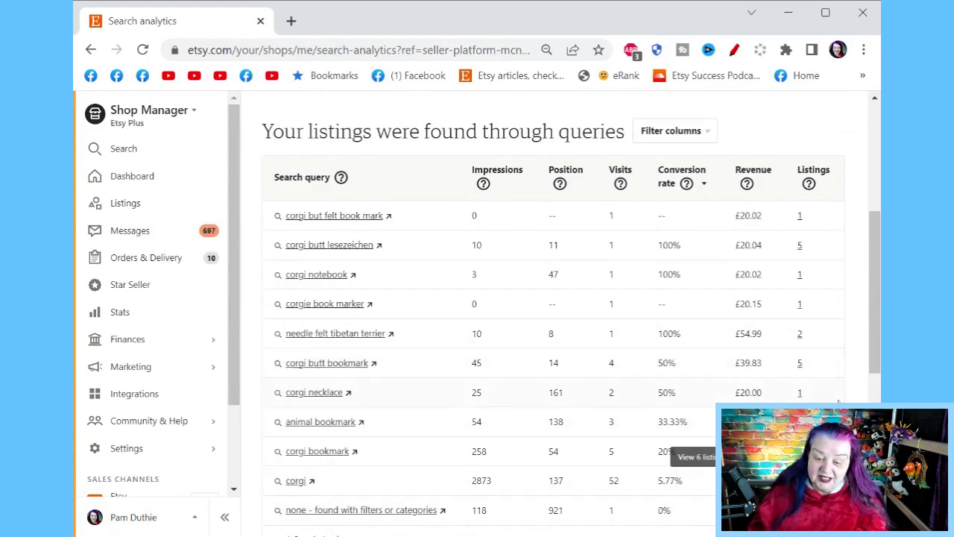
View the listings that appeared for the query "corgi butt bookmark", check their matching titles and tags, and close the list
{"action": "left_click", "coordinate": [800, 364]}
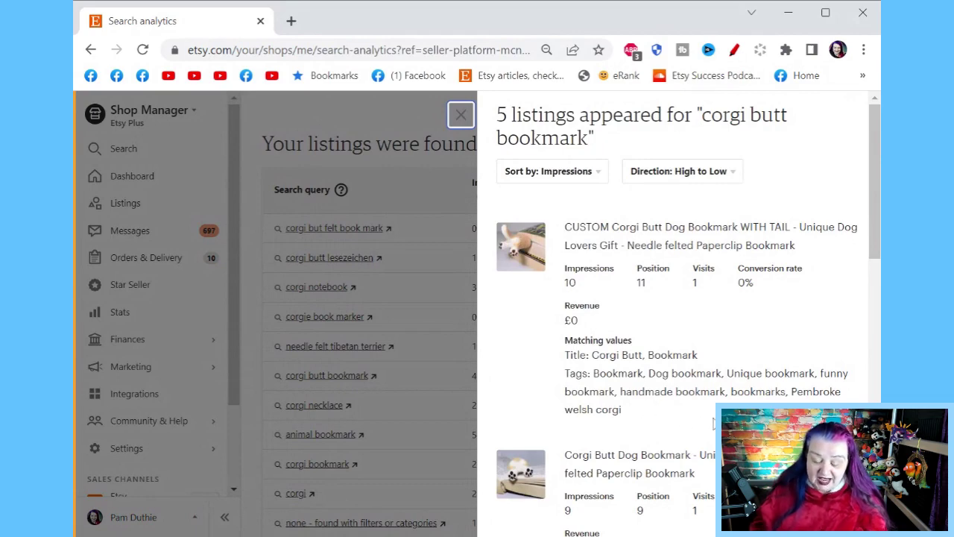
{"action": "left_click", "coordinate": [461, 114]}
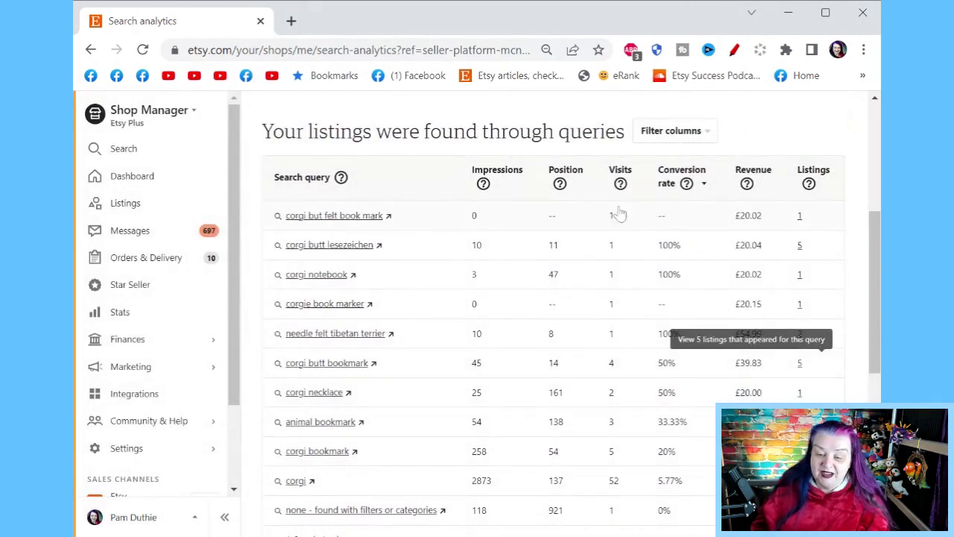